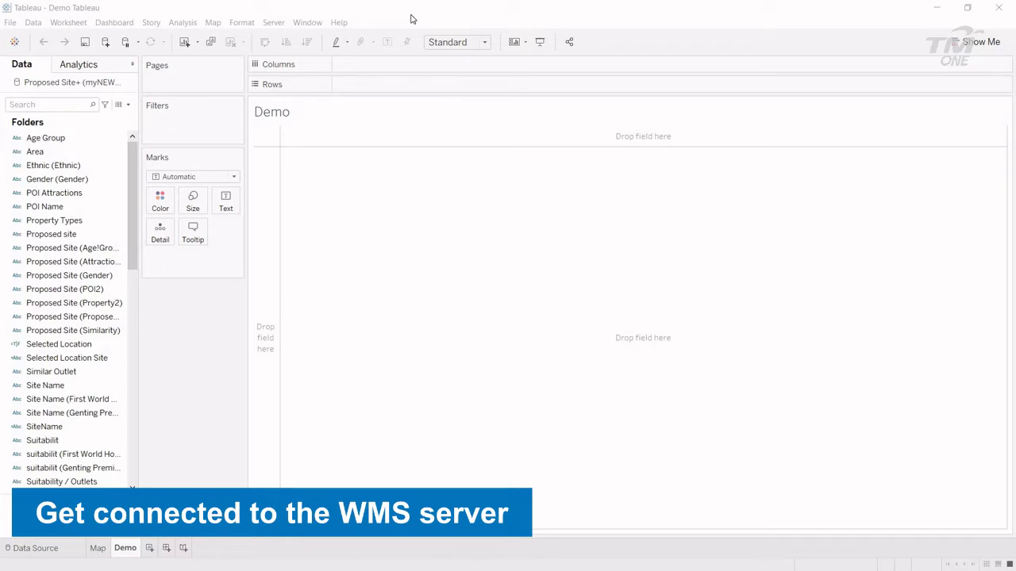
# - Register the pasted SmartMap WMS server URL as a new background map
pyautogui.click(213, 22)
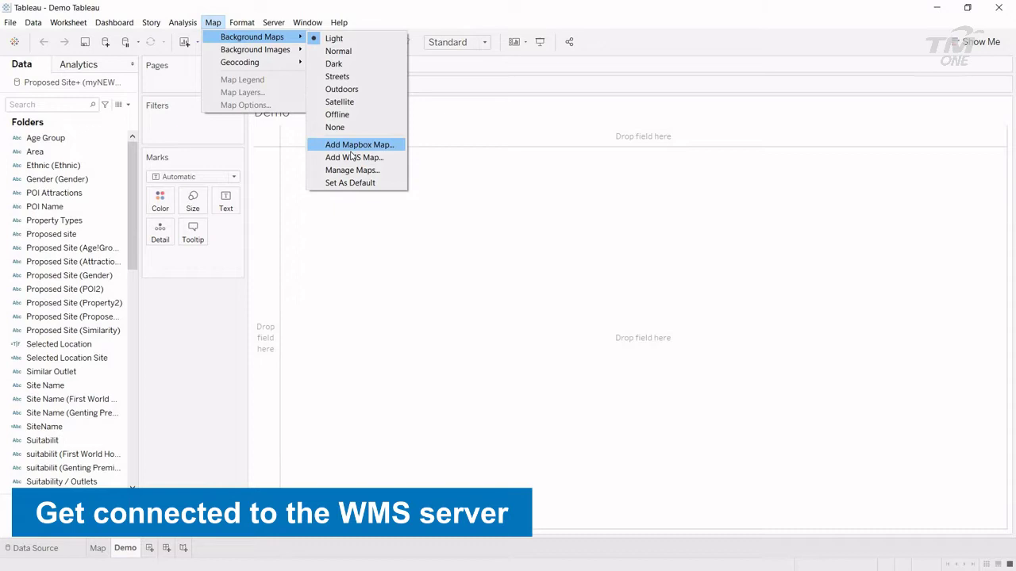
pyautogui.moveTo(252, 37)
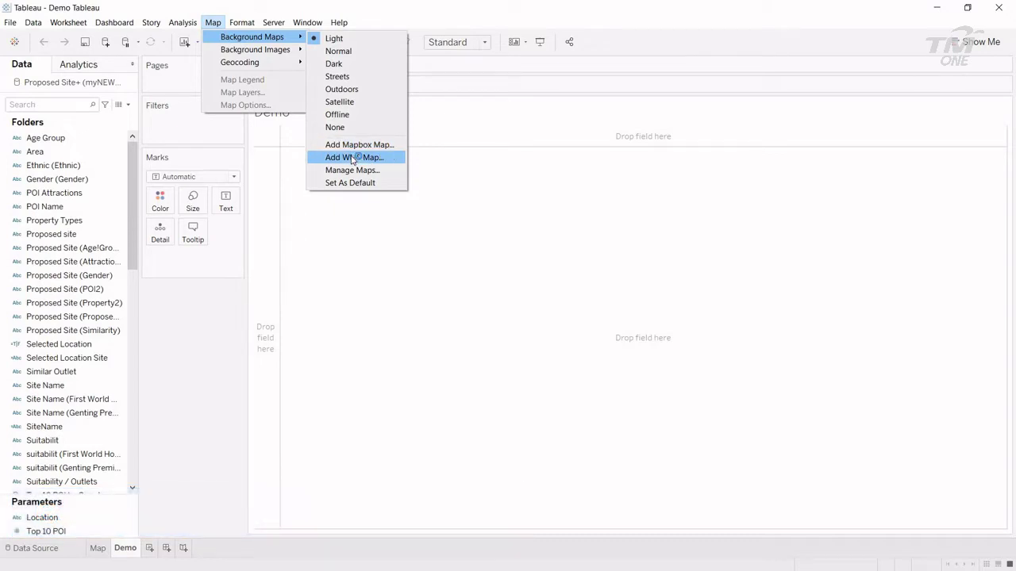
pyautogui.click(353, 158)
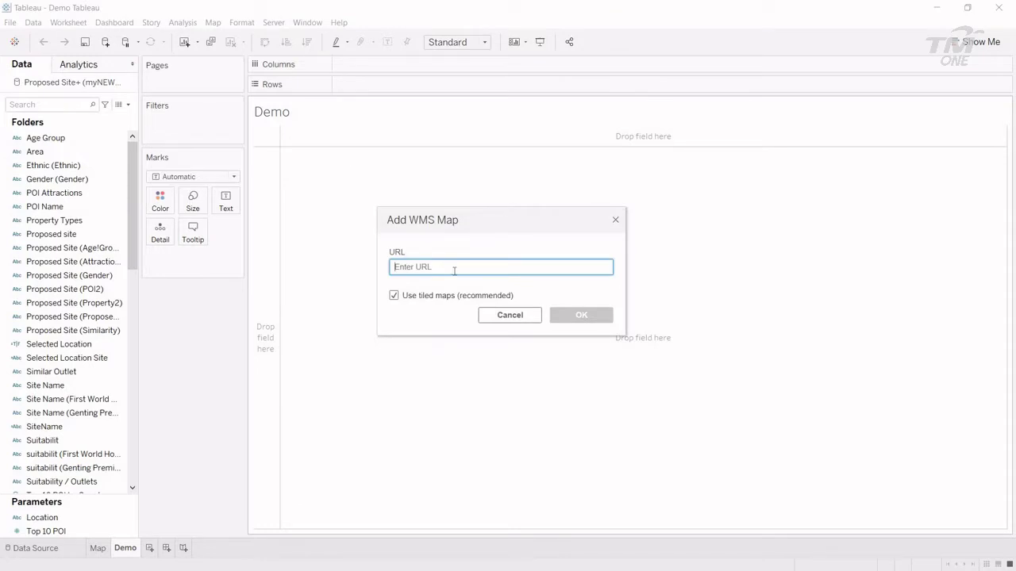
pyautogui.hotkey('ctrl', 'v')
pyautogui.click(590, 319)
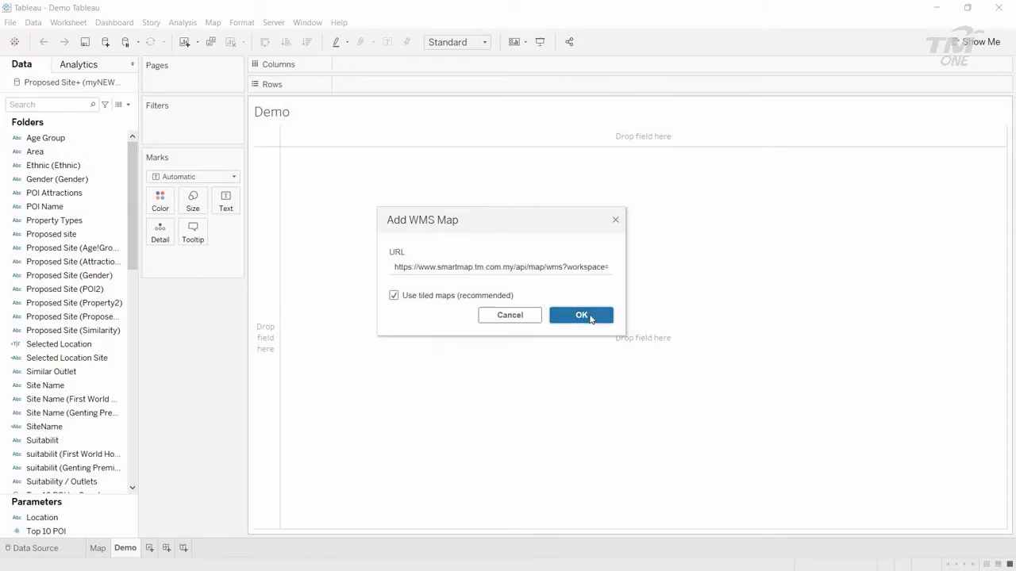
pyautogui.click(587, 311)
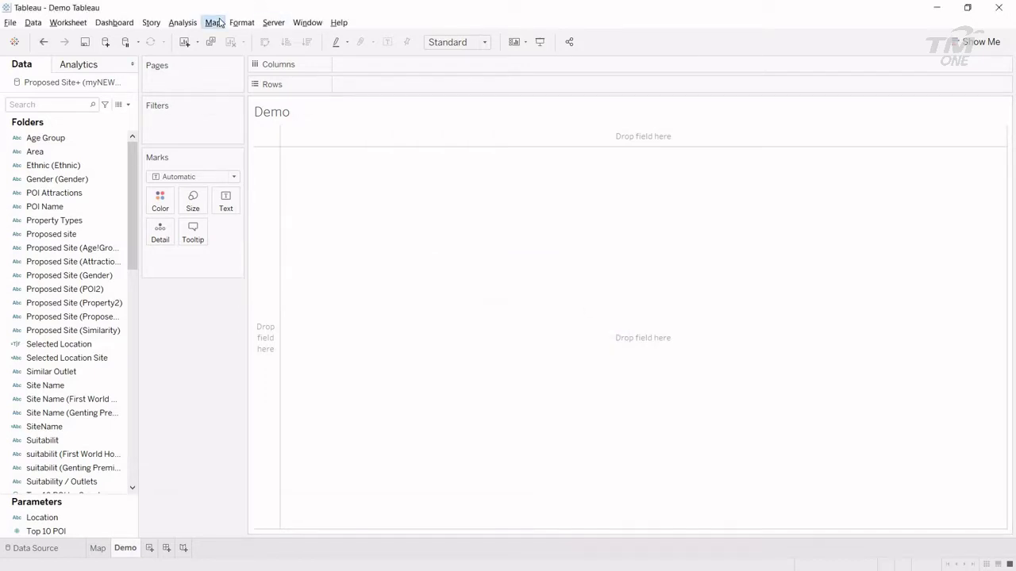
# - Use the WMS server background, with generated Longitude on Columns and generated Latitude on Rows
pyautogui.click(214, 23)
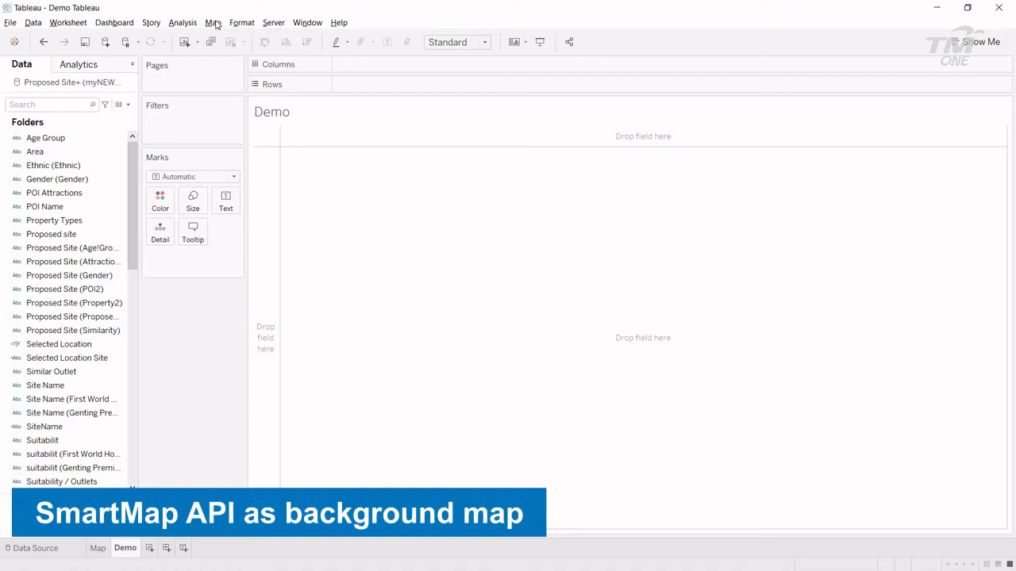
pyautogui.moveTo(252, 37)
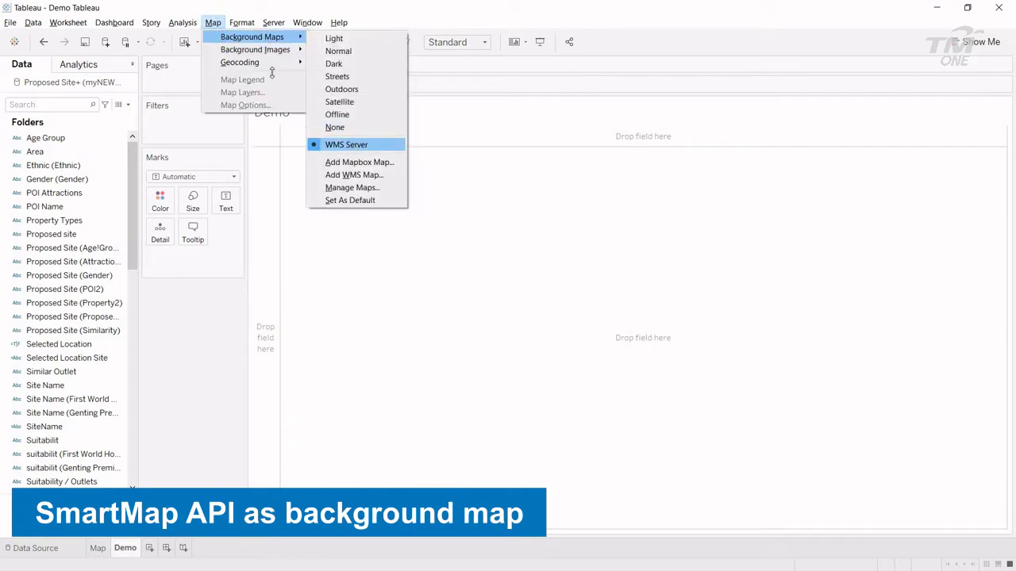
pyautogui.click(352, 145)
pyautogui.scroll(-7, 106, 315)
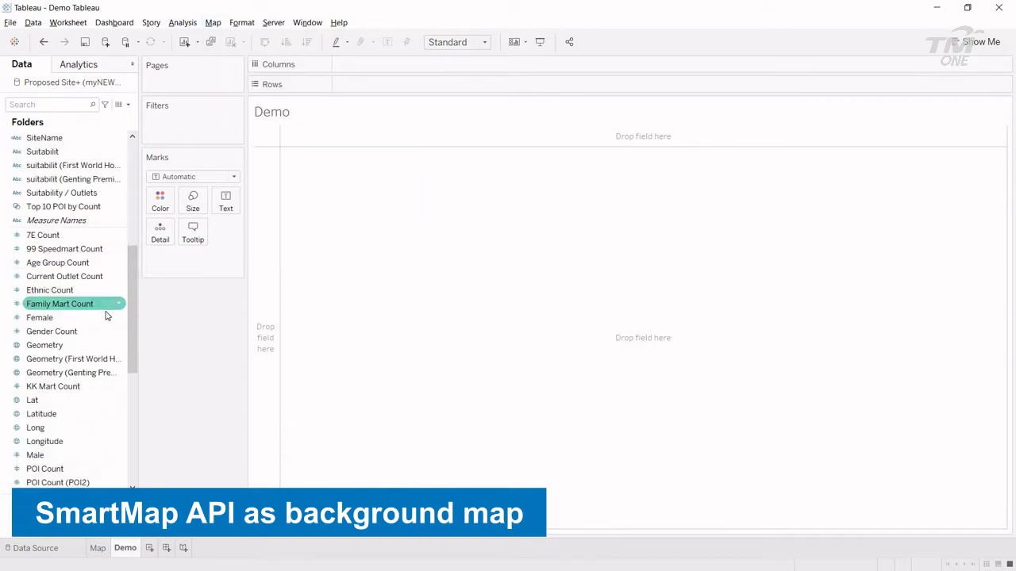
pyautogui.scroll(-5, 106, 313)
pyautogui.scroll(-2, 106, 313)
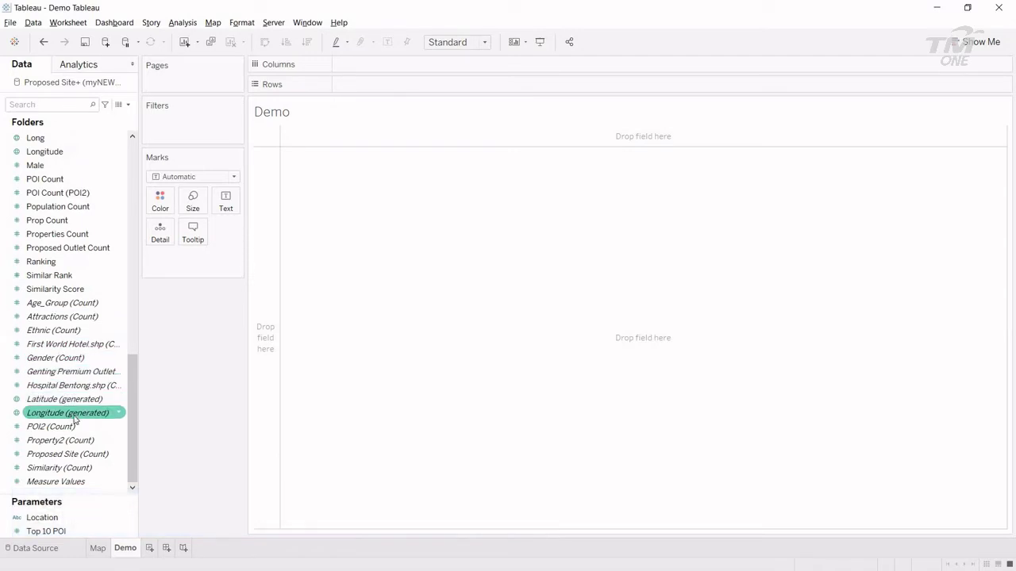
pyautogui.moveTo(93, 392); pyautogui.dragTo(391, 76)
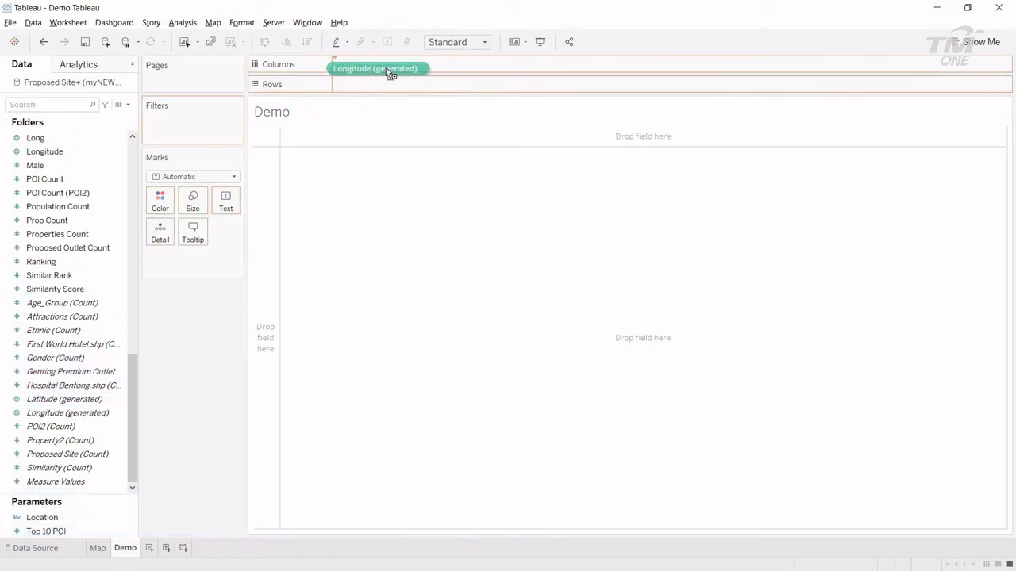
pyautogui.moveTo(68, 399)
pyautogui.mouseDown()
pyautogui.moveTo(398, 124)
pyautogui.moveTo(342, 87)
pyautogui.mouseUp()
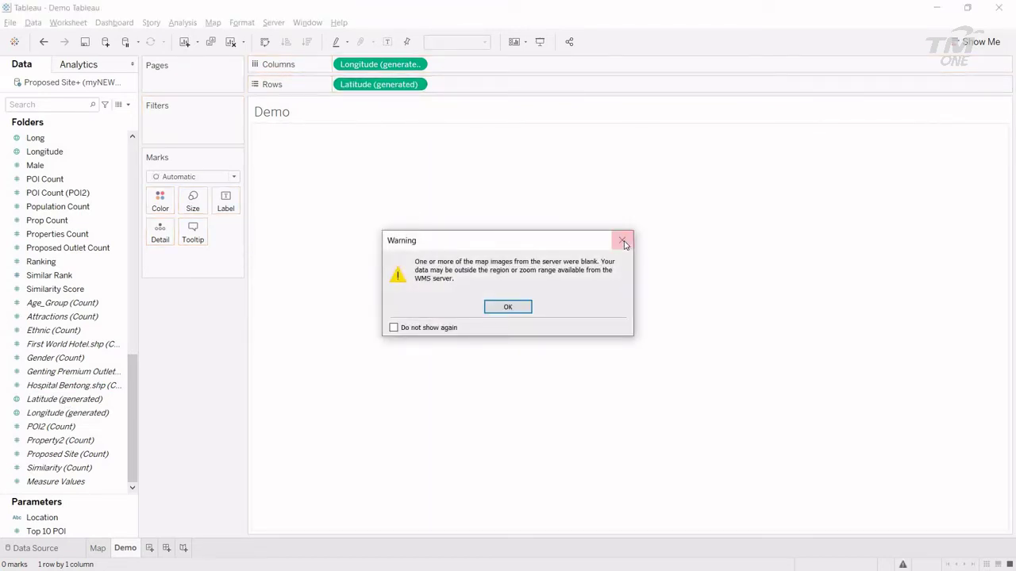
# - Dismiss the blank-images warning, enable the TM One SmartMap layer, and zoom to Malaysia
pyautogui.click(624, 242)
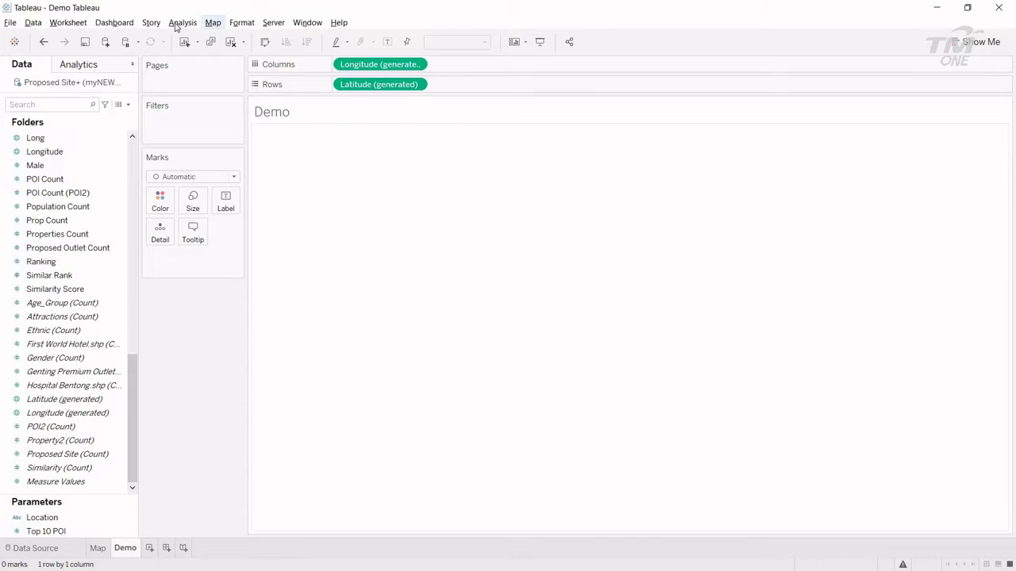
pyautogui.click(207, 25)
pyautogui.click(229, 92)
pyautogui.click(20, 189)
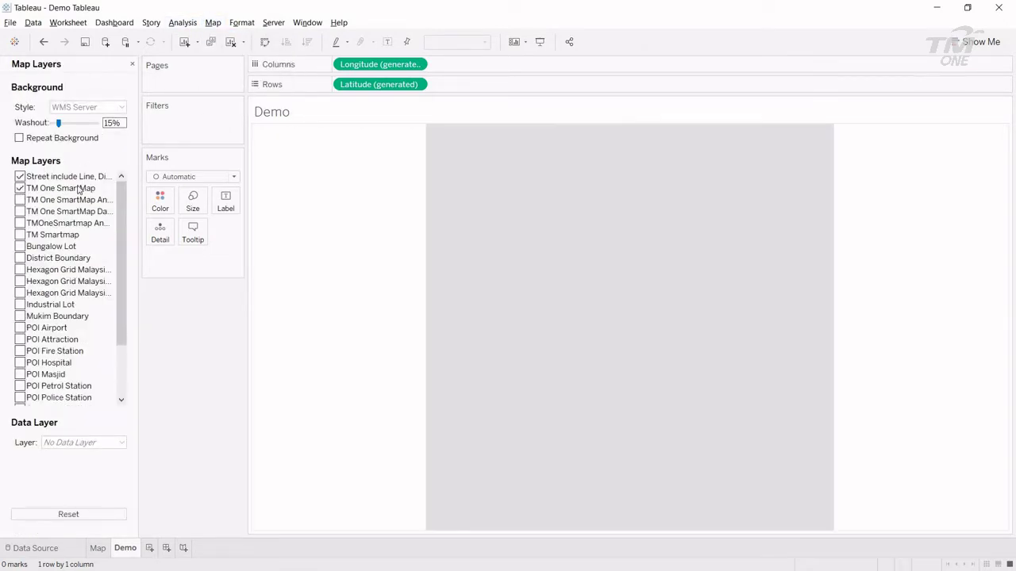
pyautogui.click(132, 66)
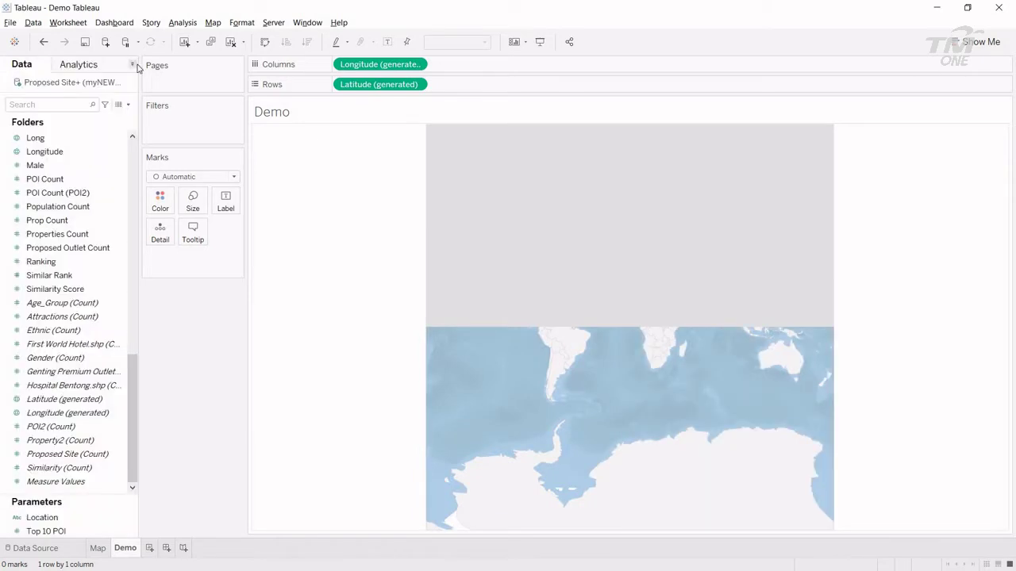
pyautogui.scroll(5, 548, 340)
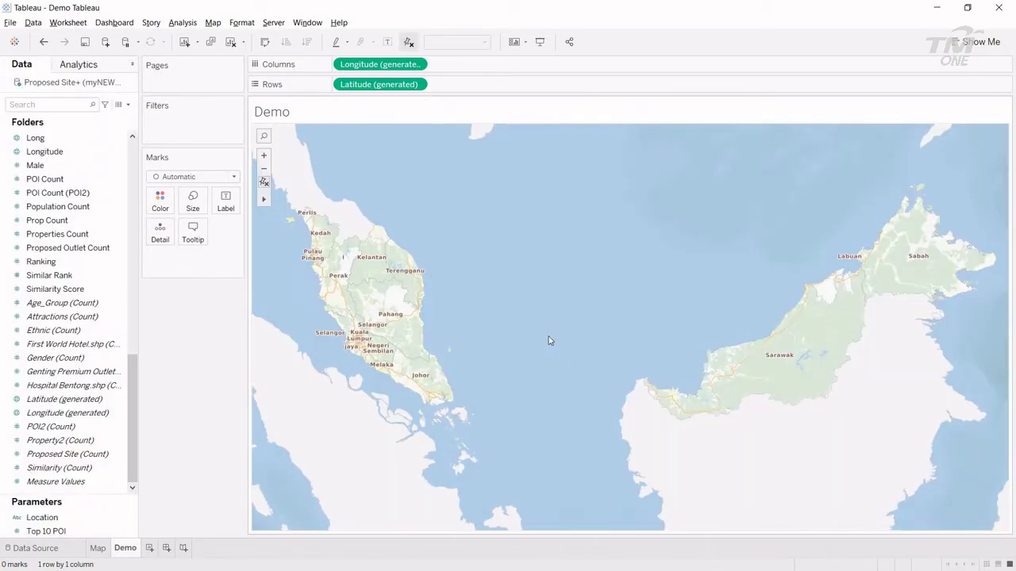
pyautogui.click(33, 22)
pyautogui.click(48, 39)
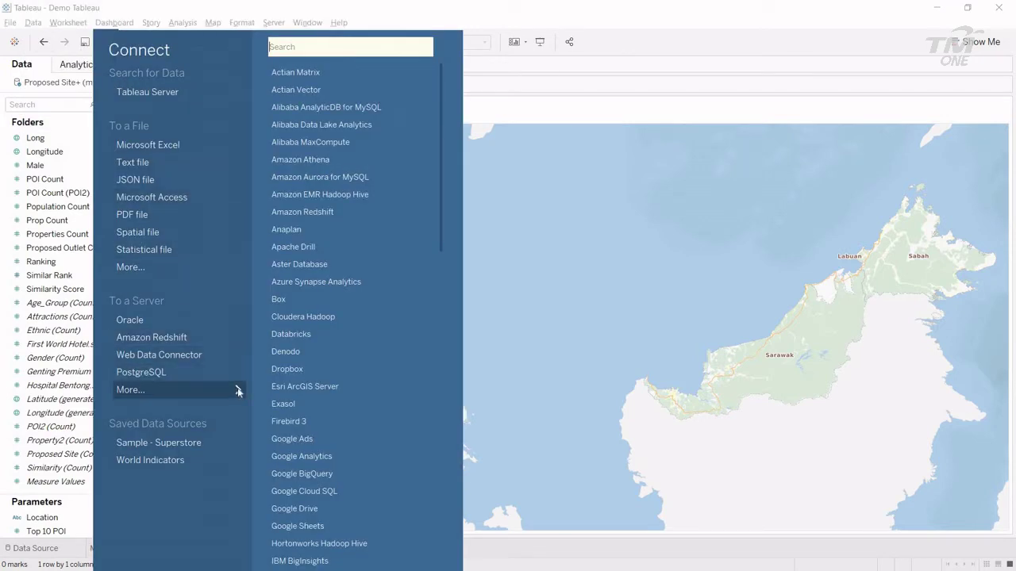
pyautogui.scroll(-1, 356, 387)
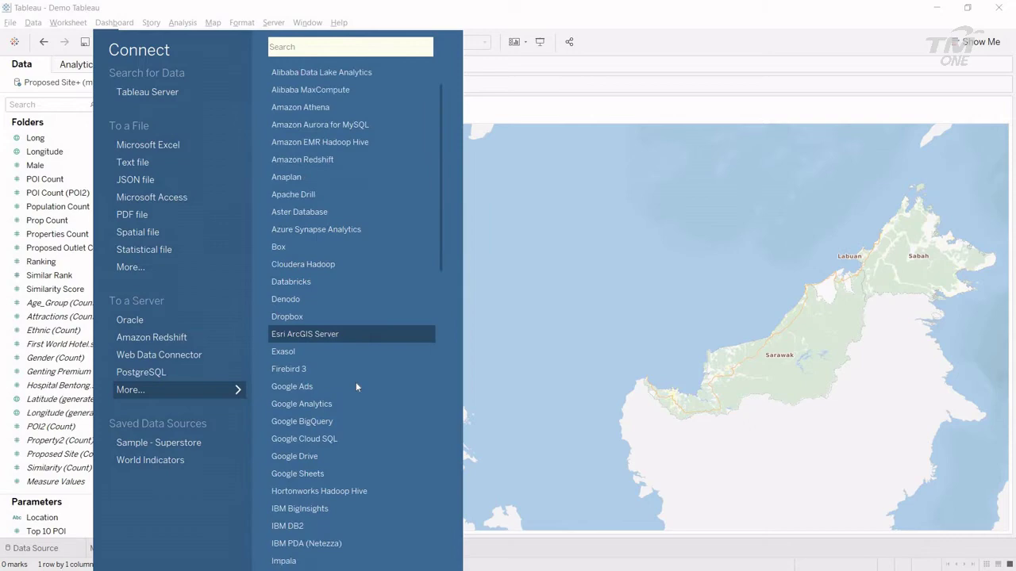
pyautogui.scroll(-5, 356, 387)
pyautogui.scroll(-6, 355, 382)
pyautogui.scroll(-4, 355, 382)
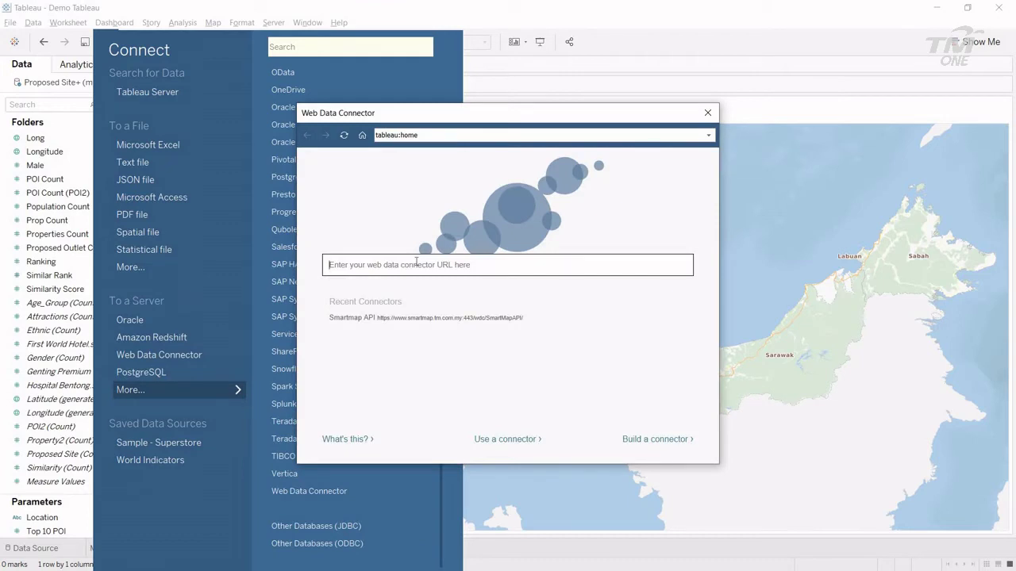
pyautogui.write('https://www.smartmap.tm.com.my/wdc/SmartMapAPI')
pyautogui.press('Return')
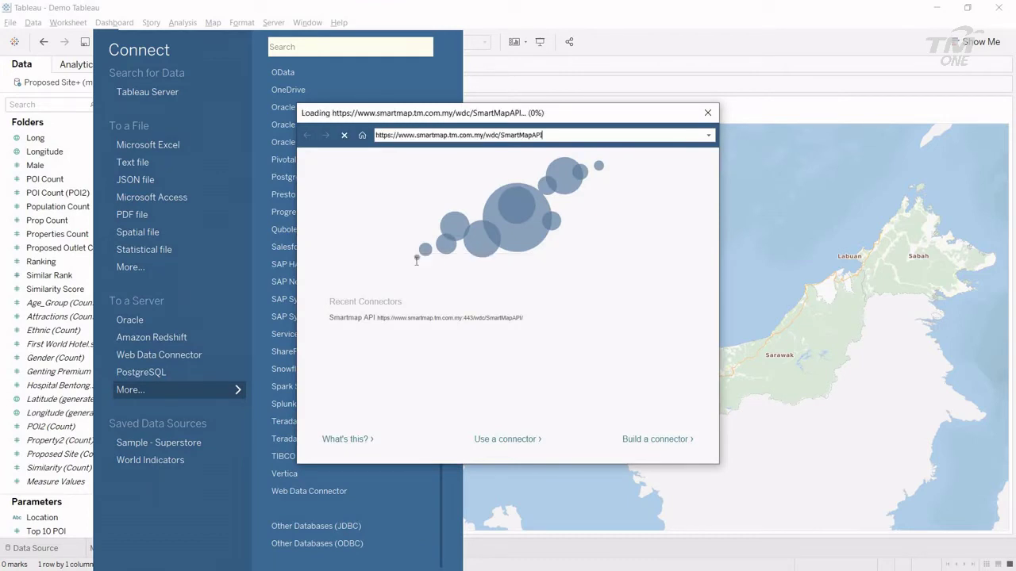
pyautogui.click(516, 201)
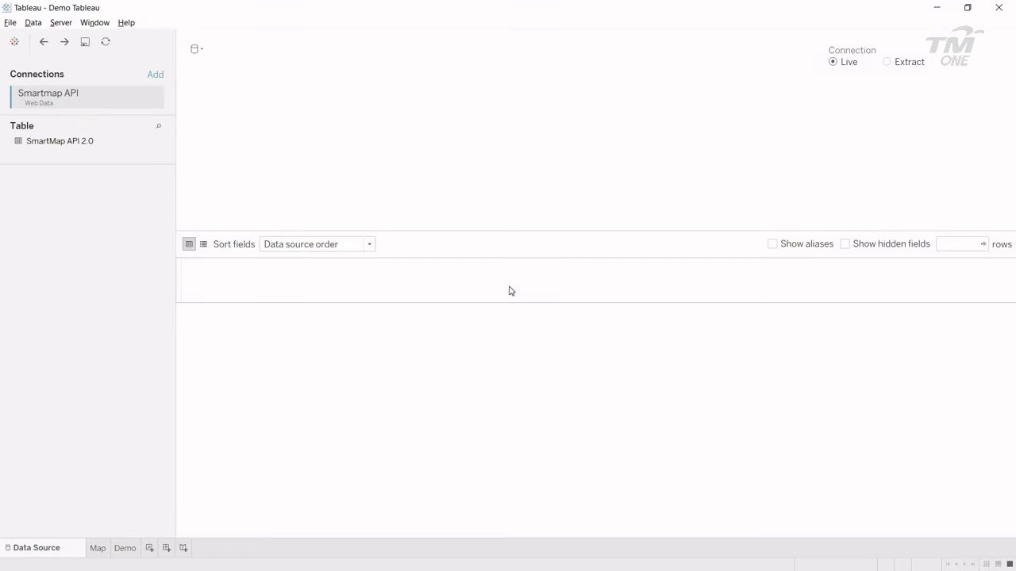
# - Load the SmartMap API rows, review the Name and Category columns, then go to Sheet 1
pyautogui.click(594, 409)
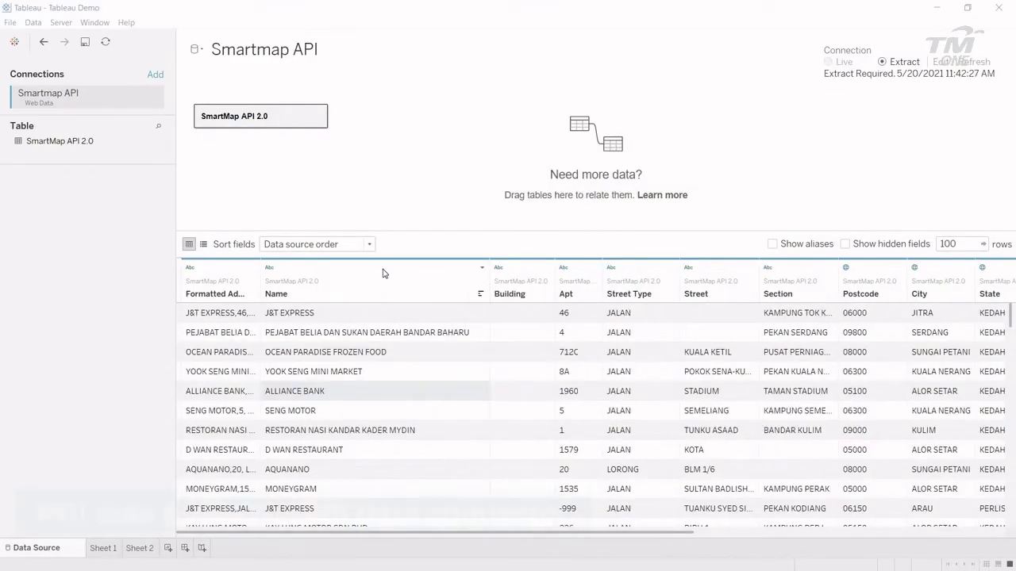
pyautogui.click(383, 273)
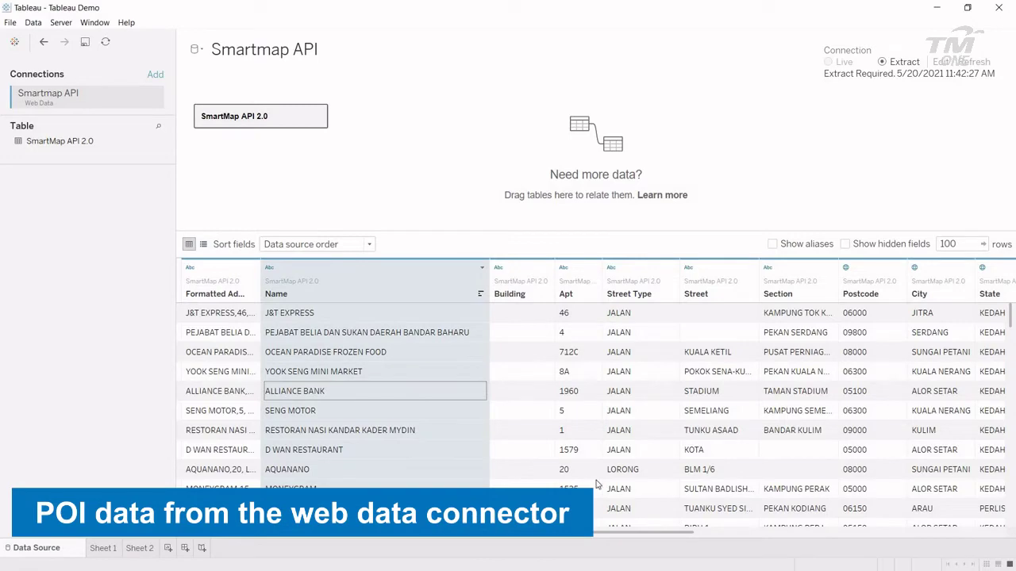
pyautogui.hscroll(5, 597, 485)
pyautogui.hscroll(2, 597, 484)
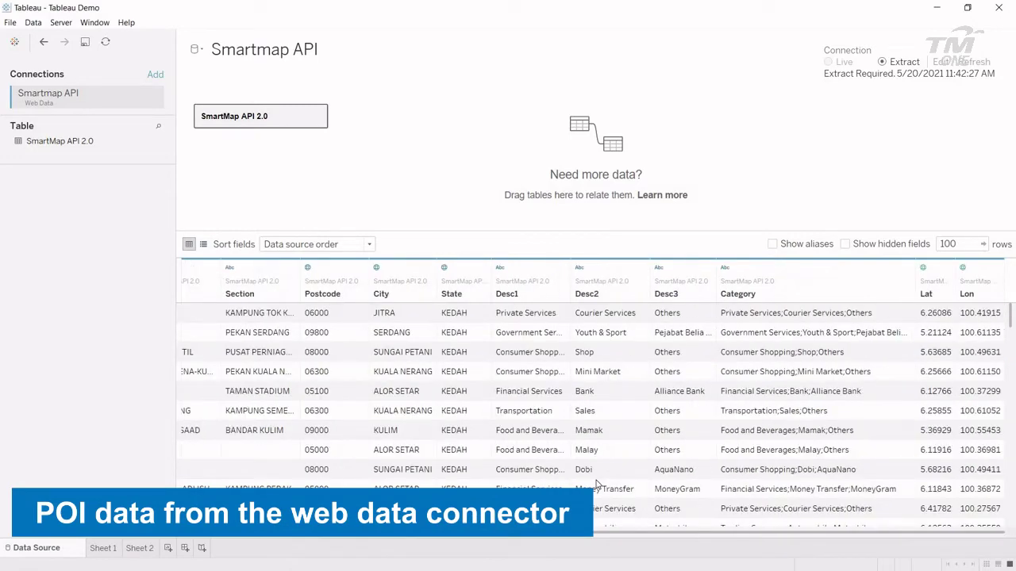
pyautogui.click(822, 268)
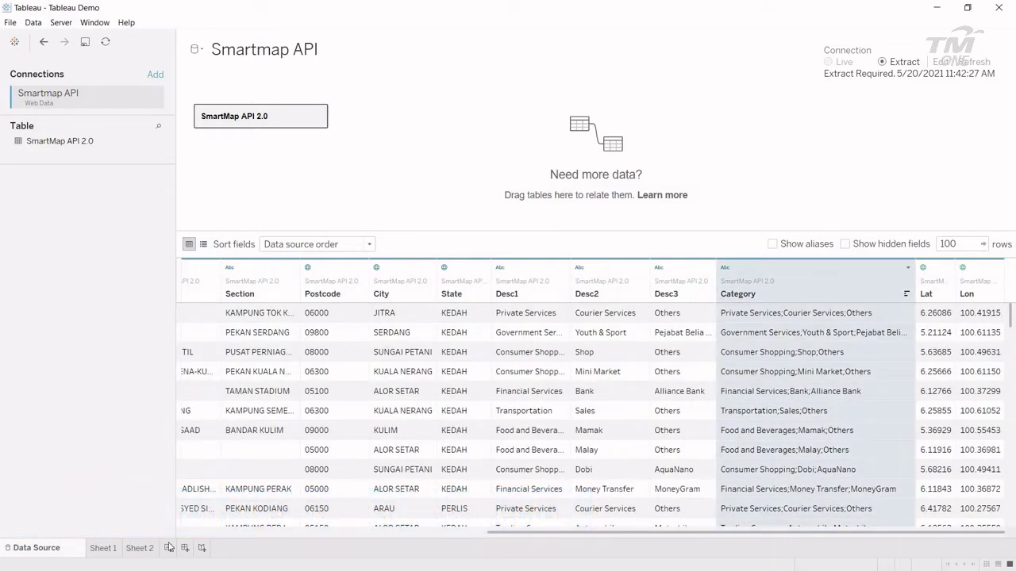
pyautogui.click(114, 550)
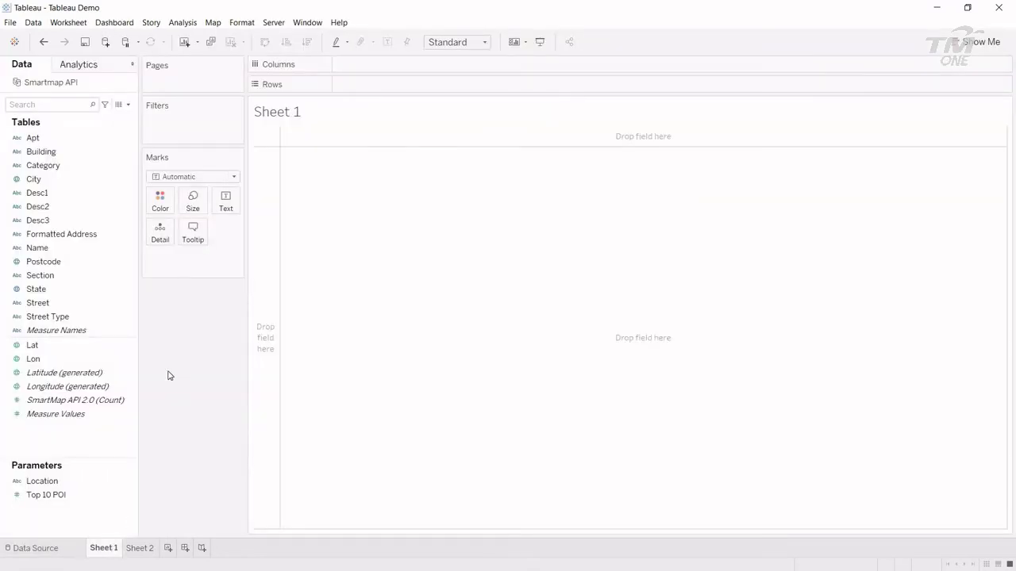
# - Place Lon on Columns as a dimension instead of an average
pyautogui.click(90, 361)
pyautogui.moveTo(90, 361); pyautogui.dragTo(458, 66)
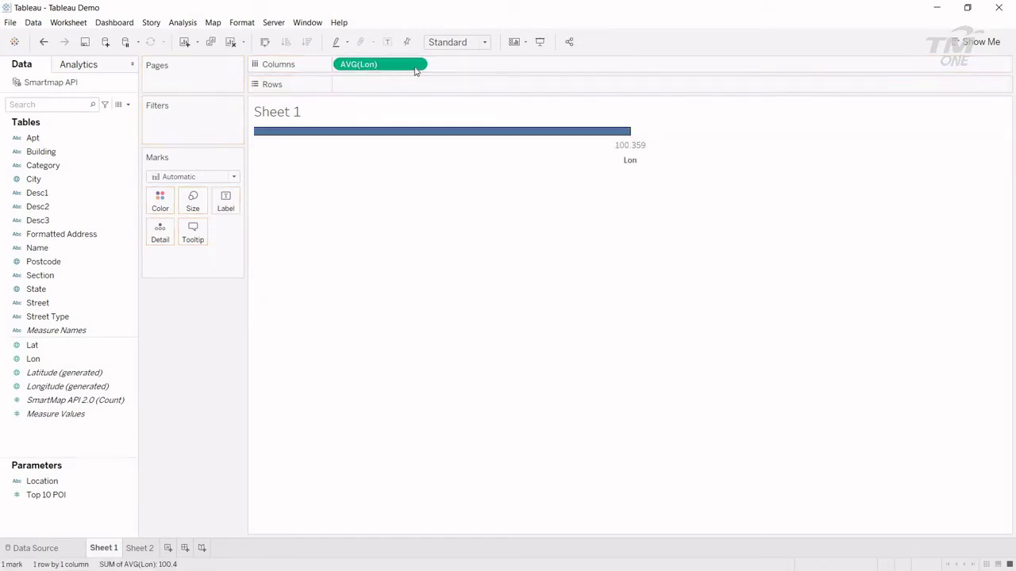
pyautogui.click(416, 64)
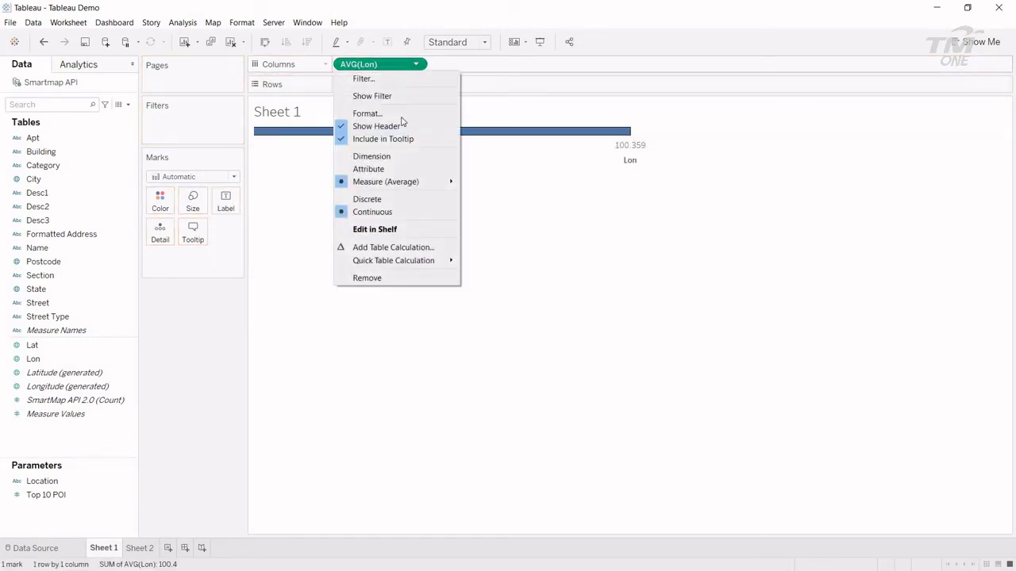
pyautogui.click(397, 159)
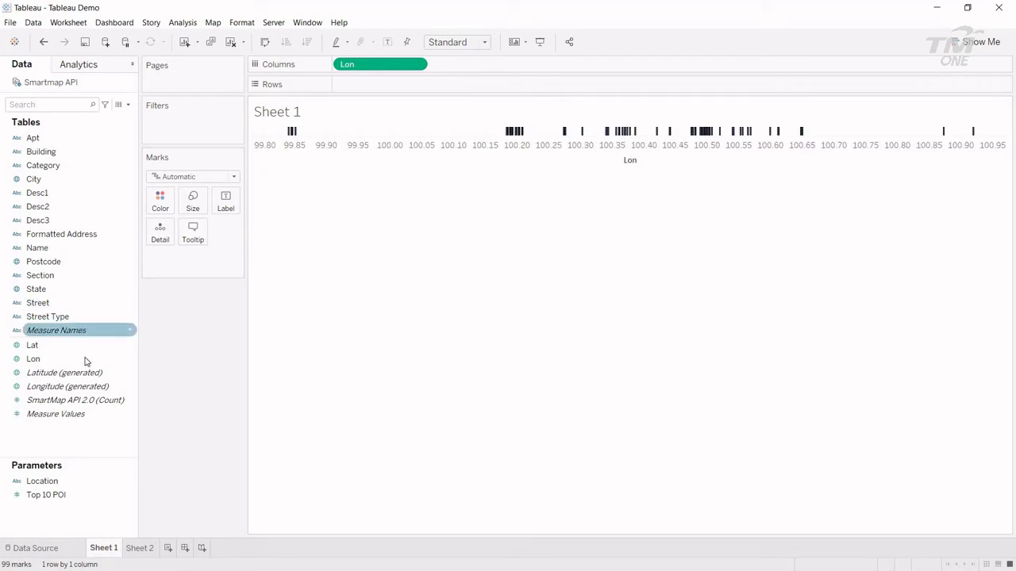
# - Place Lat on Rows as a dimension so each POI plots individually
pyautogui.moveTo(87, 351); pyautogui.dragTo(456, 91)
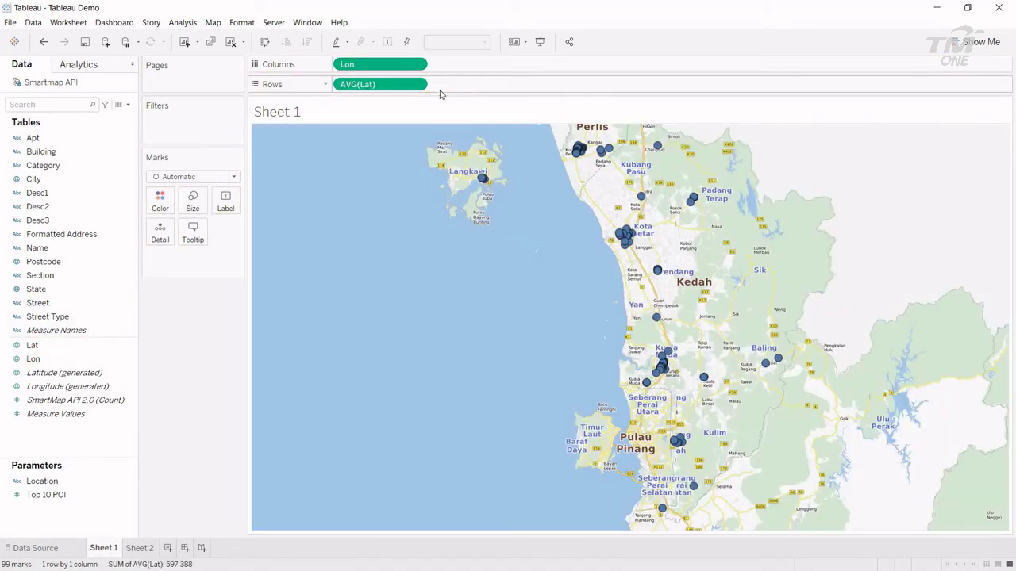
pyautogui.click(416, 85)
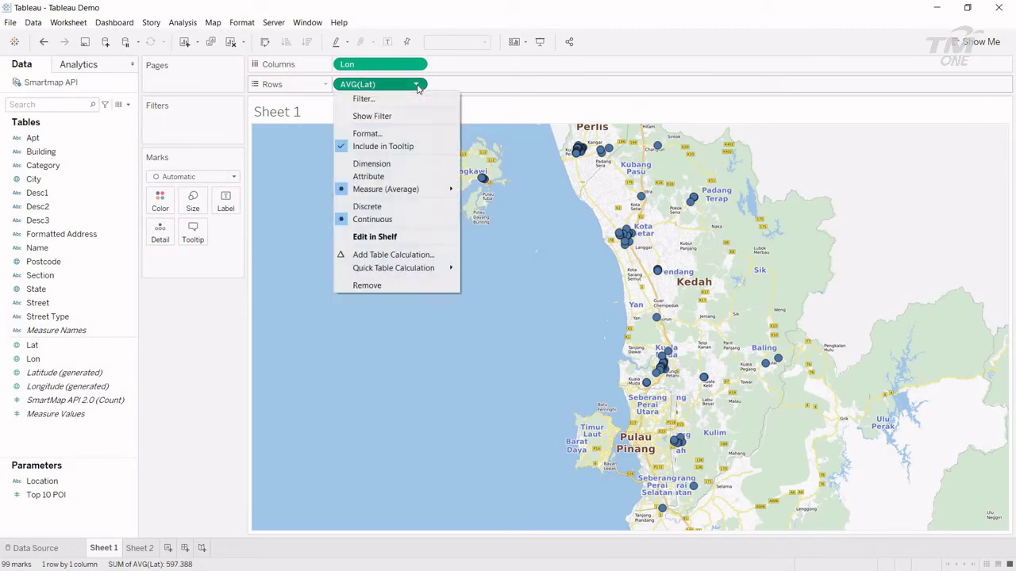
pyautogui.click(402, 166)
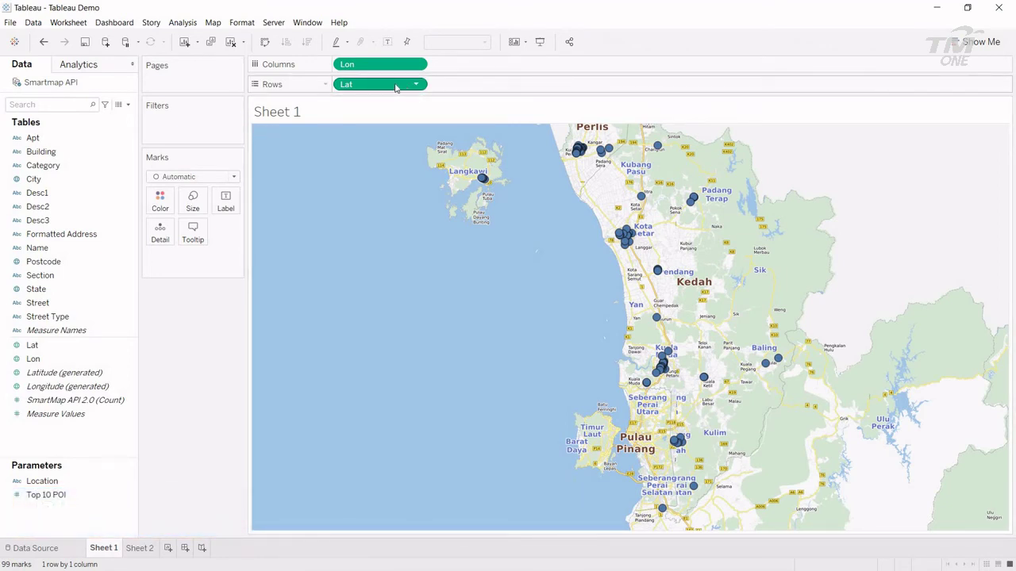
# - Add a second Lat dimension to Rows and combine both latitude layers on a dual axis
pyautogui.moveTo(111, 344)
pyautogui.mouseDown()
pyautogui.moveTo(429, 99)
pyautogui.moveTo(506, 84)
pyautogui.mouseUp()
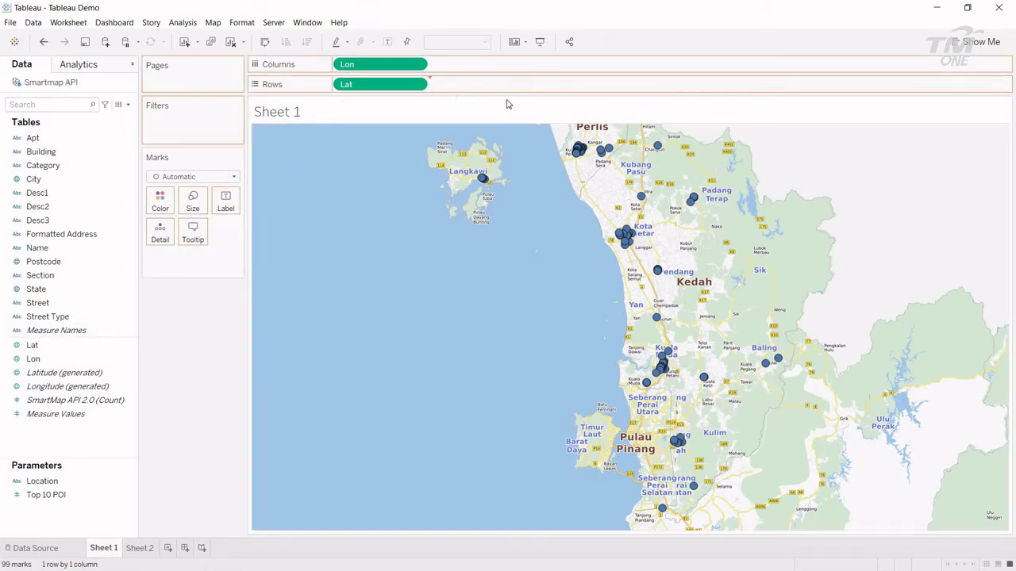
pyautogui.moveTo(506, 85); pyautogui.dragTo(508, 87)
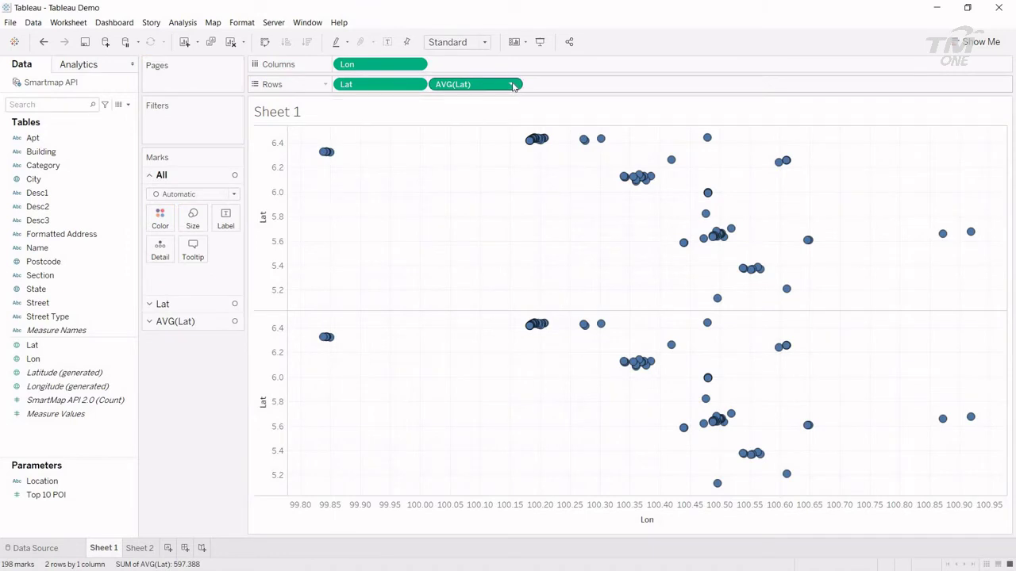
pyautogui.click(512, 85)
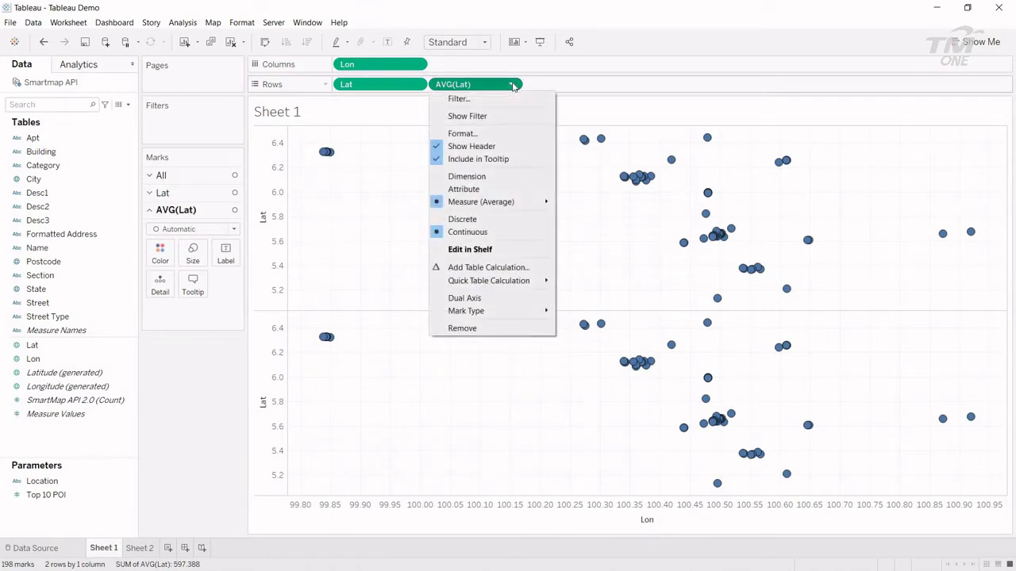
pyautogui.click(488, 178)
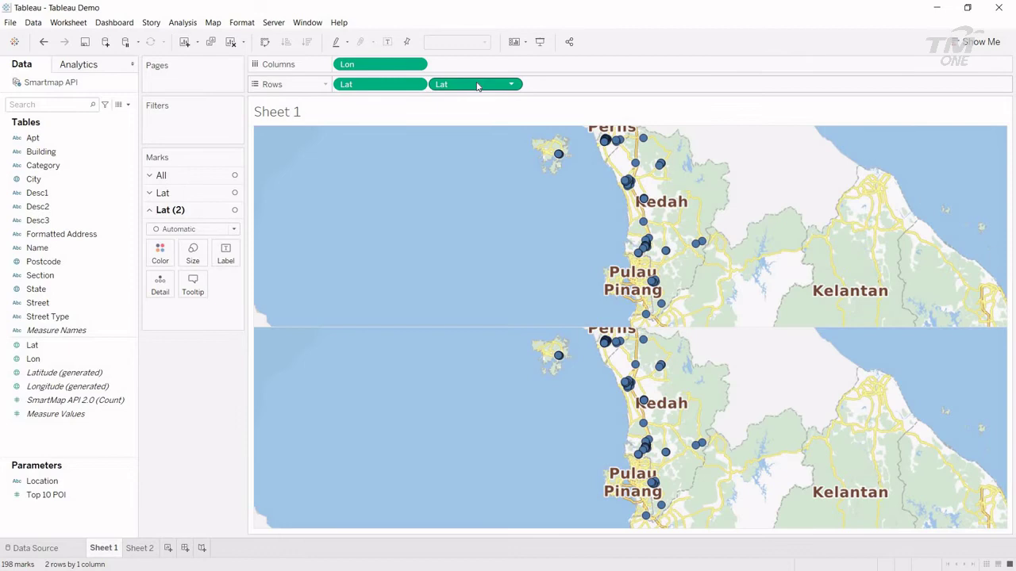
pyautogui.rightClick(477, 86)
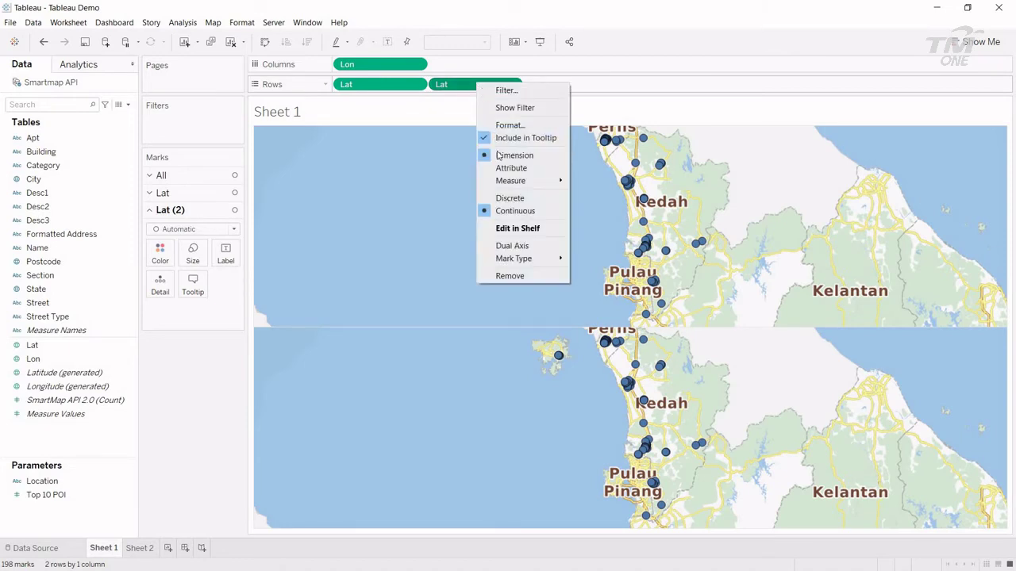
pyautogui.click(512, 246)
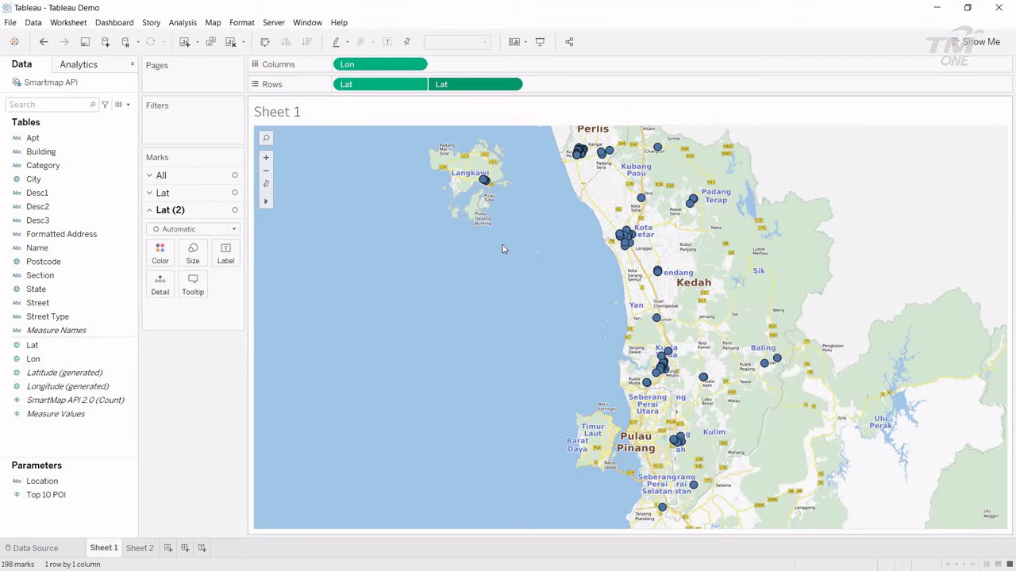
# - Set the mark type for All layers to Map
pyautogui.click(198, 193)
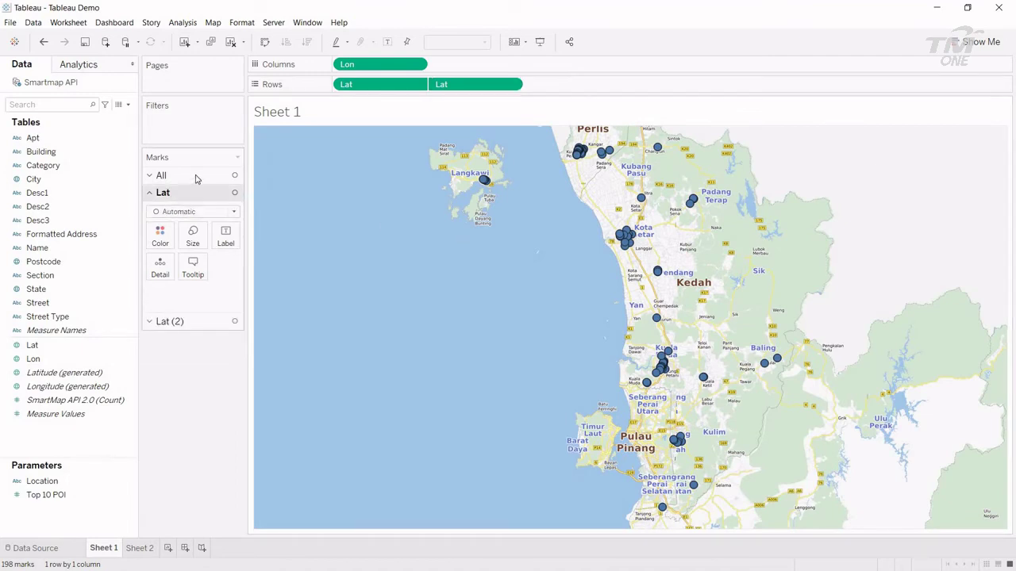
pyautogui.click(198, 175)
pyautogui.click(199, 195)
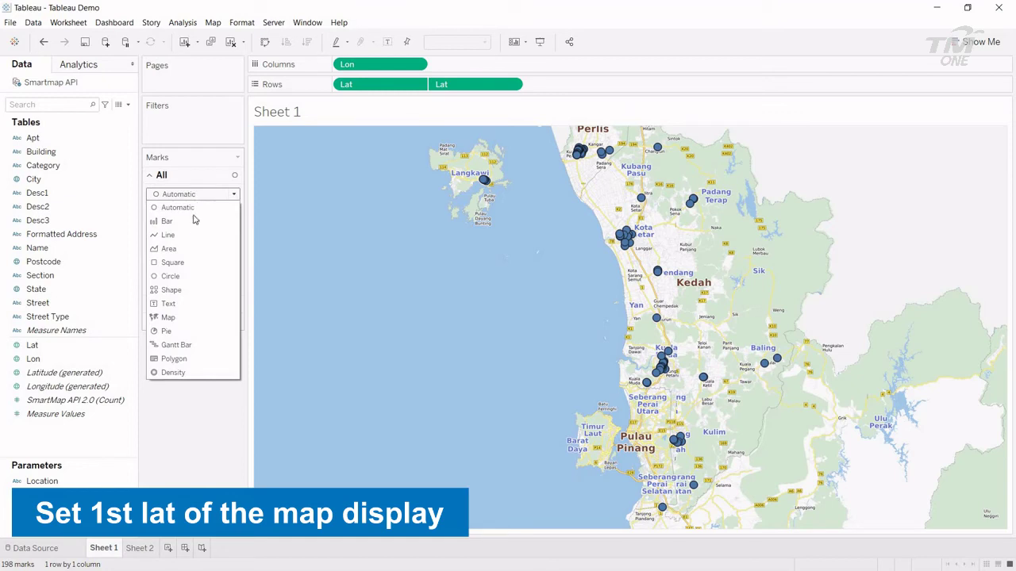
pyautogui.click(191, 319)
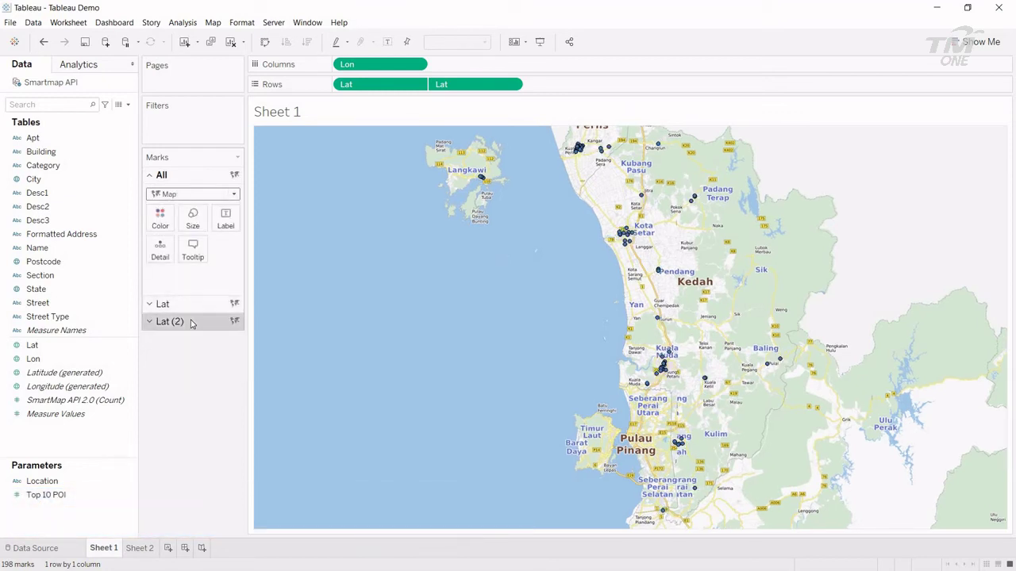
# - Change the Lat (2) layer's mark type to Circle
pyautogui.click(193, 321)
pyautogui.click(199, 229)
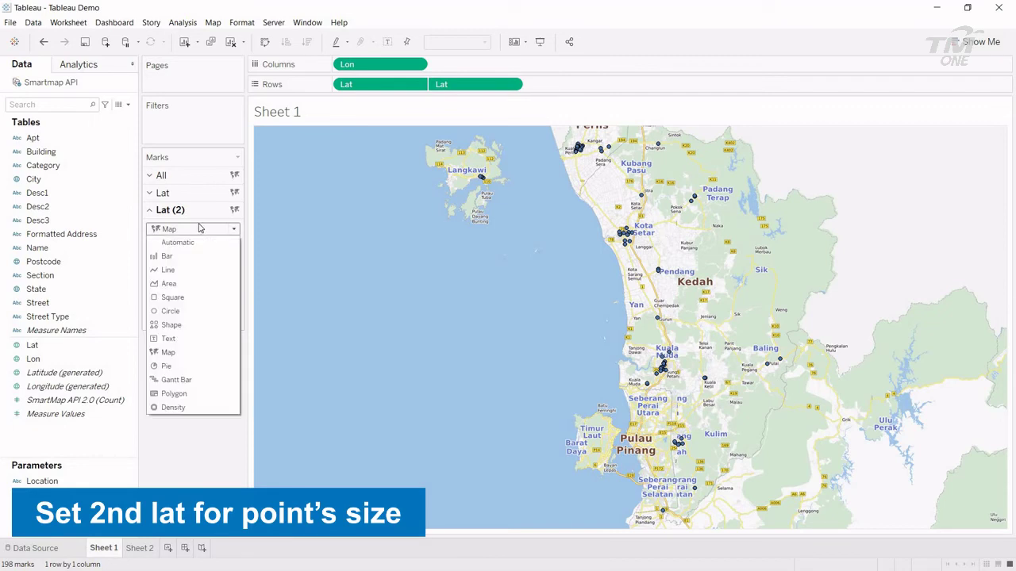
pyautogui.click(188, 312)
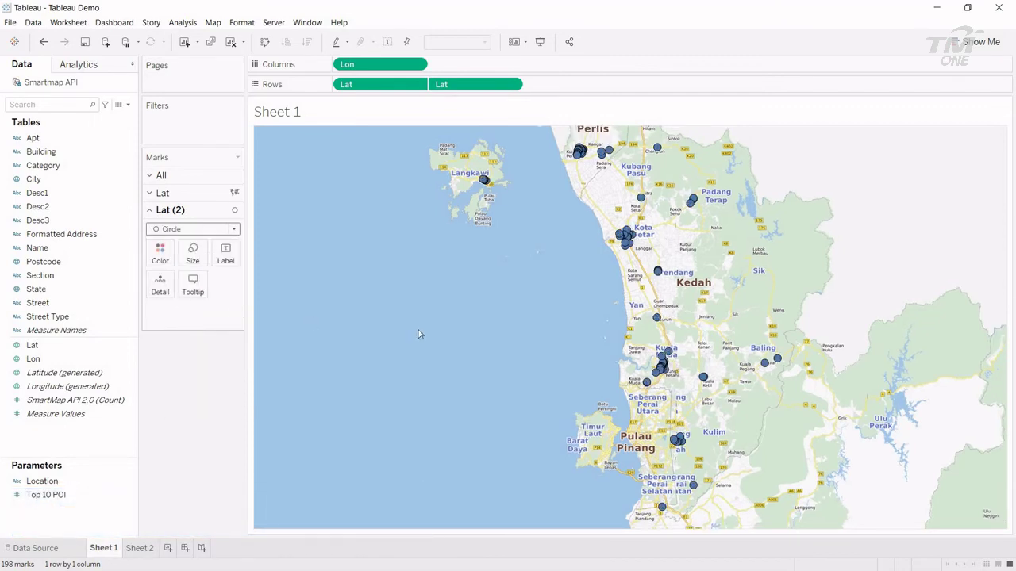
pyautogui.moveTo(401, 327)
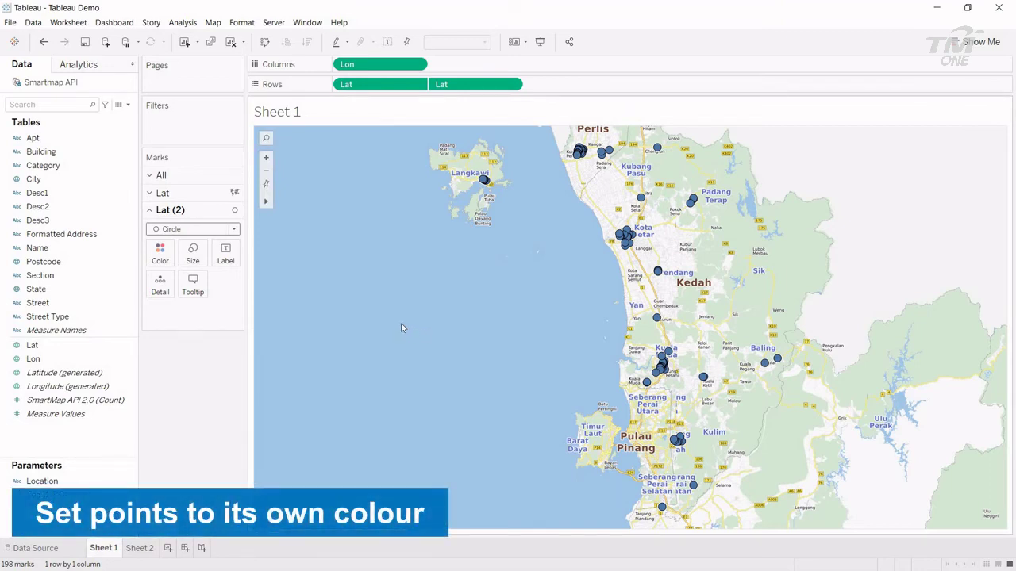
# - Colour the Lat (2) POI circles by Category, adding all its members
pyautogui.moveTo(48, 166)
pyautogui.mouseDown()
pyautogui.moveTo(133, 204)
pyautogui.moveTo(162, 251)
pyautogui.mouseUp()
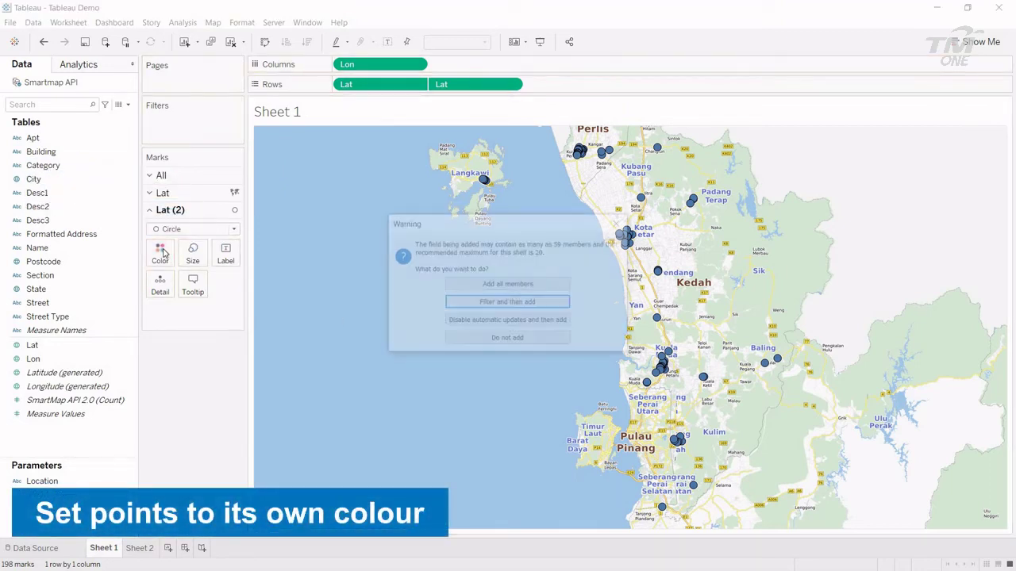
pyautogui.click(468, 288)
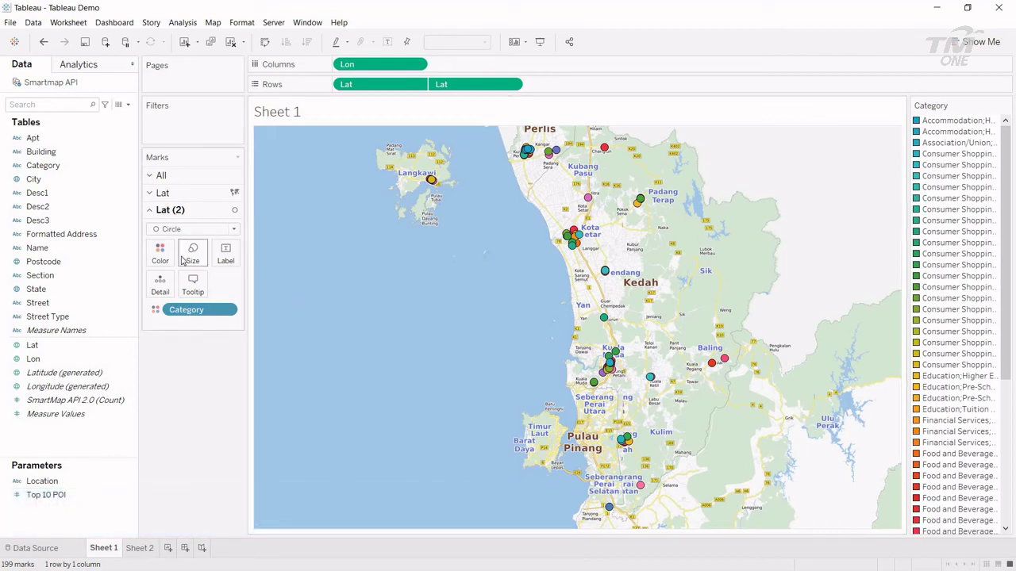
# - Label the POI circles with Name, then zoom and pan the map onto the Kedah coast
pyautogui.moveTo(55, 247); pyautogui.dragTo(229, 252)
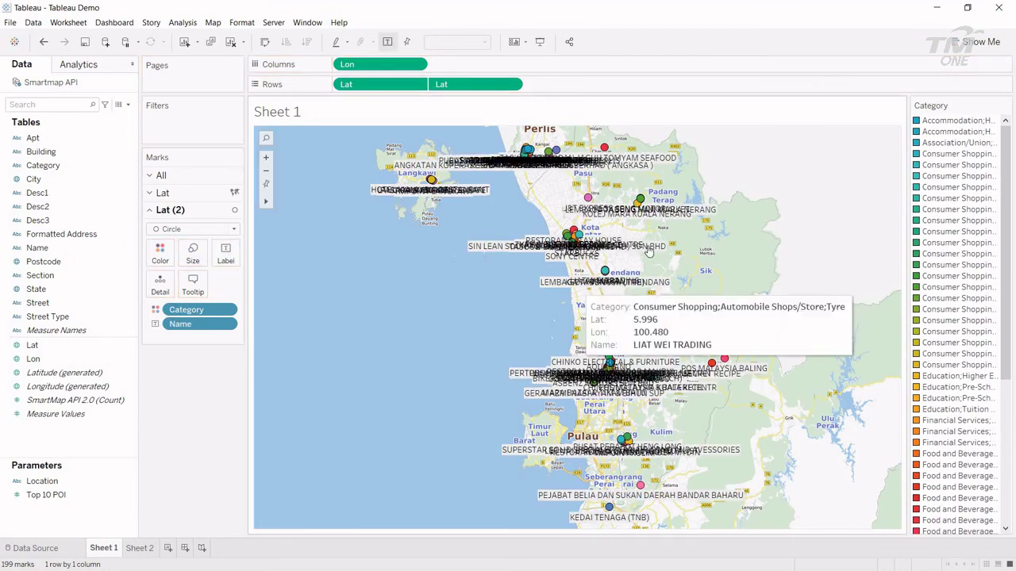
pyautogui.moveTo(523, 318)
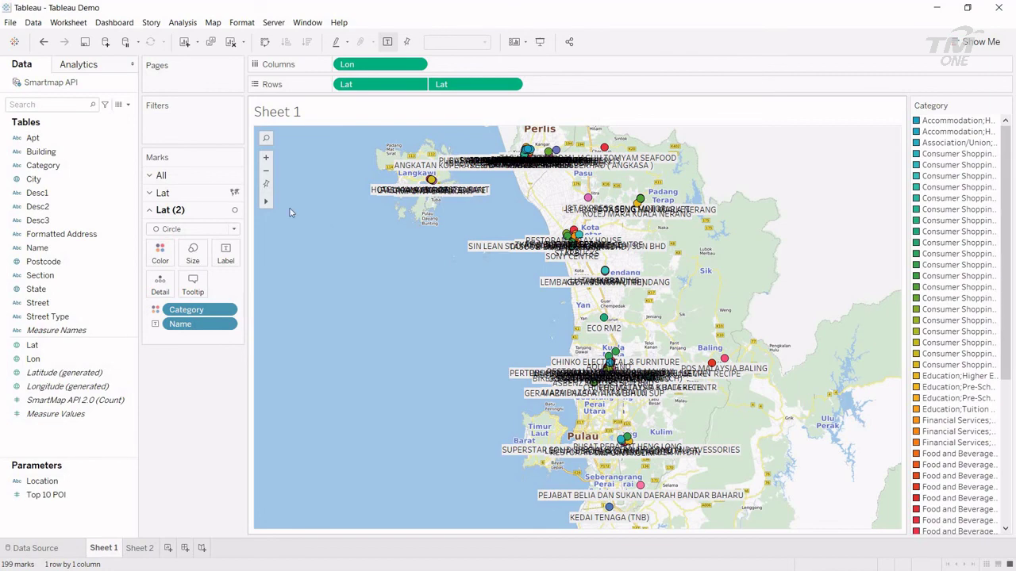
pyautogui.moveTo(266, 202)
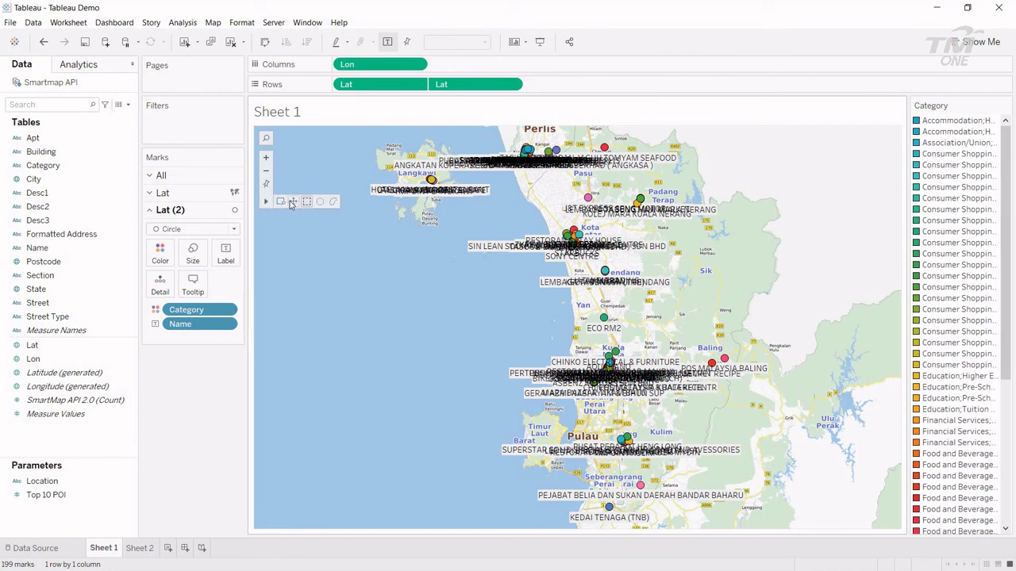
pyautogui.scroll(2, 433, 261)
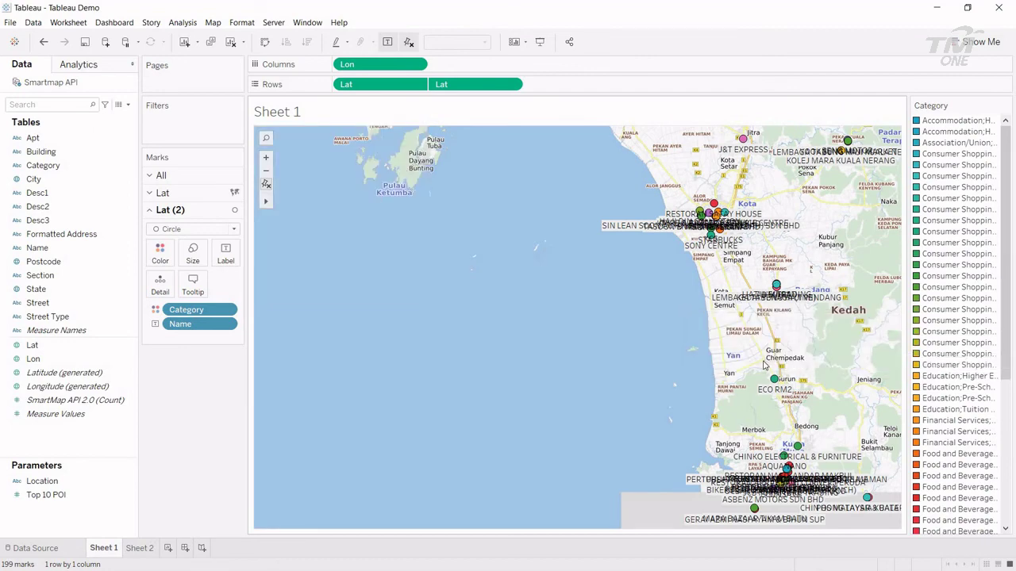
pyautogui.moveTo(764, 364); pyautogui.dragTo(558, 359)
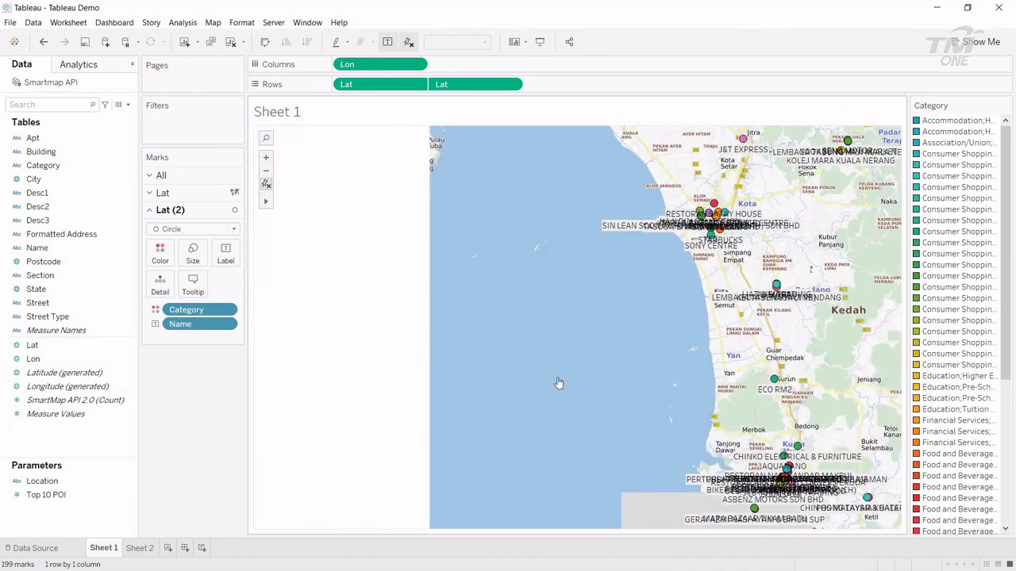